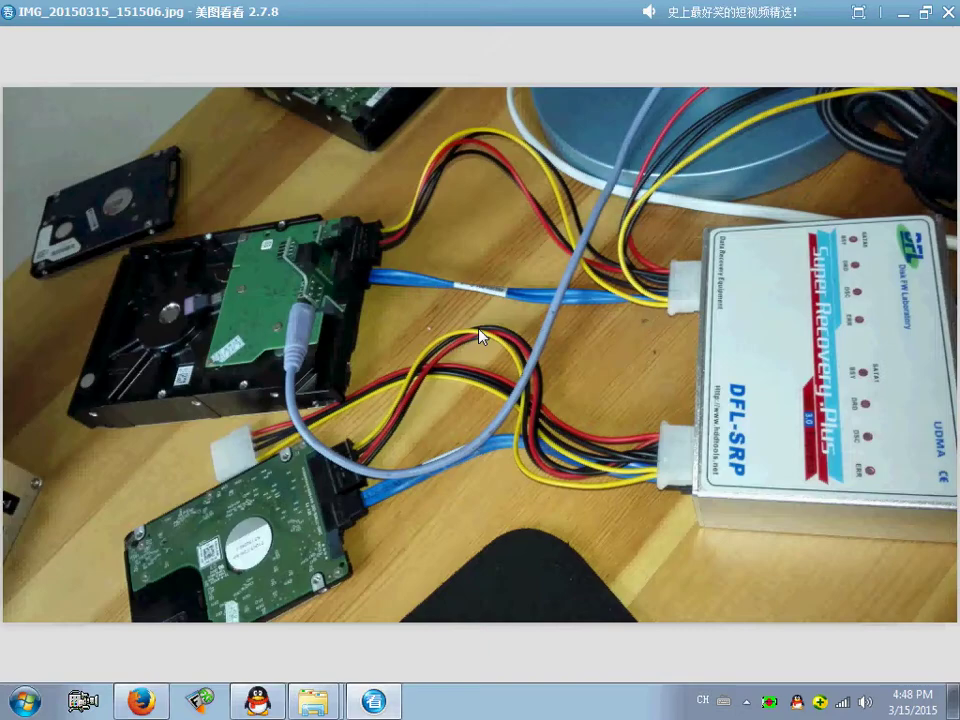
Step: Launch My DDP from the desktop on the SATA 0 channel and power on the source disk
click(903, 14)
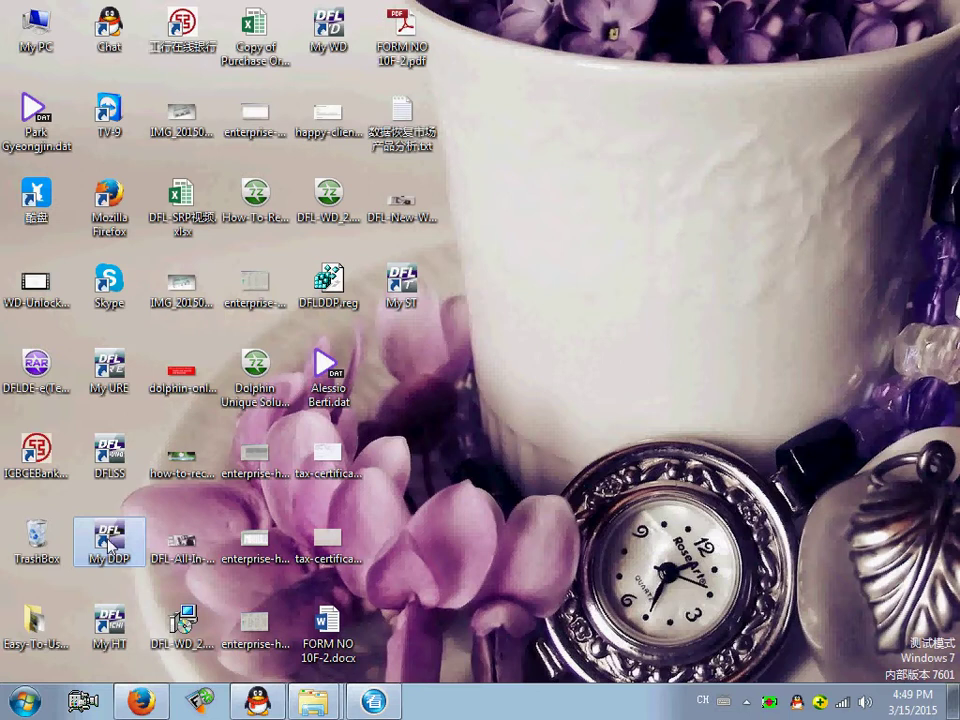
double_click(110, 543)
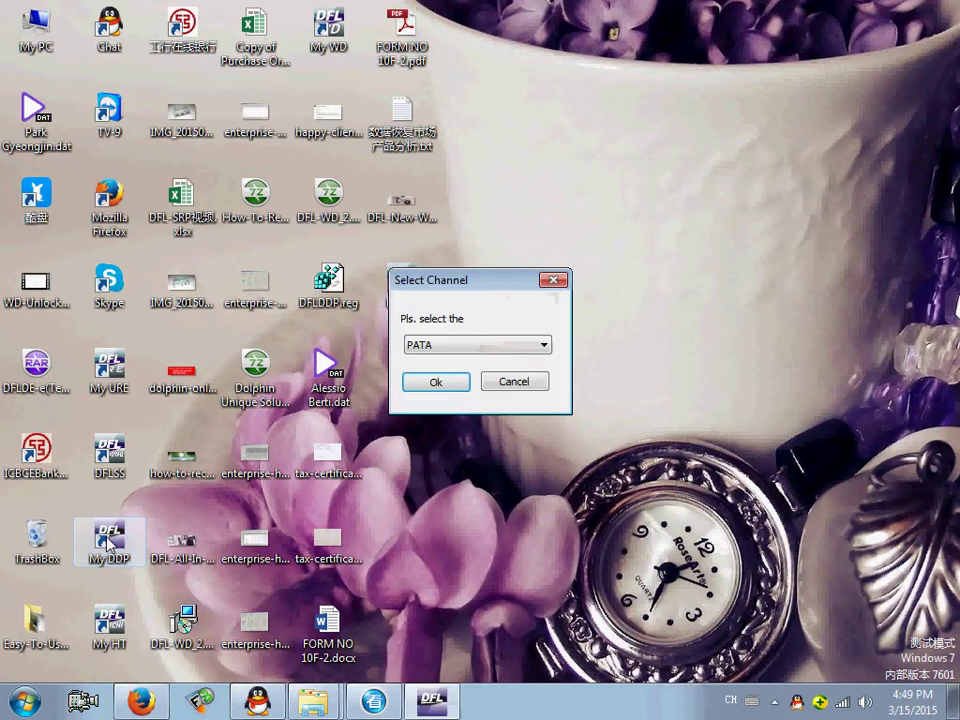
click(478, 346)
click(454, 376)
click(436, 381)
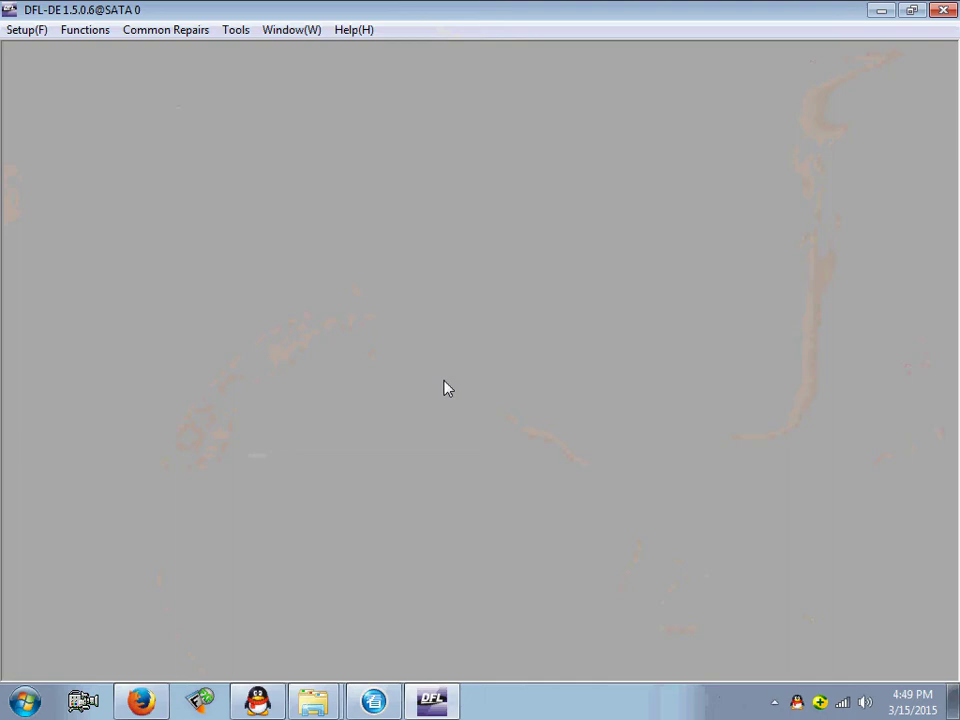
click(24, 59)
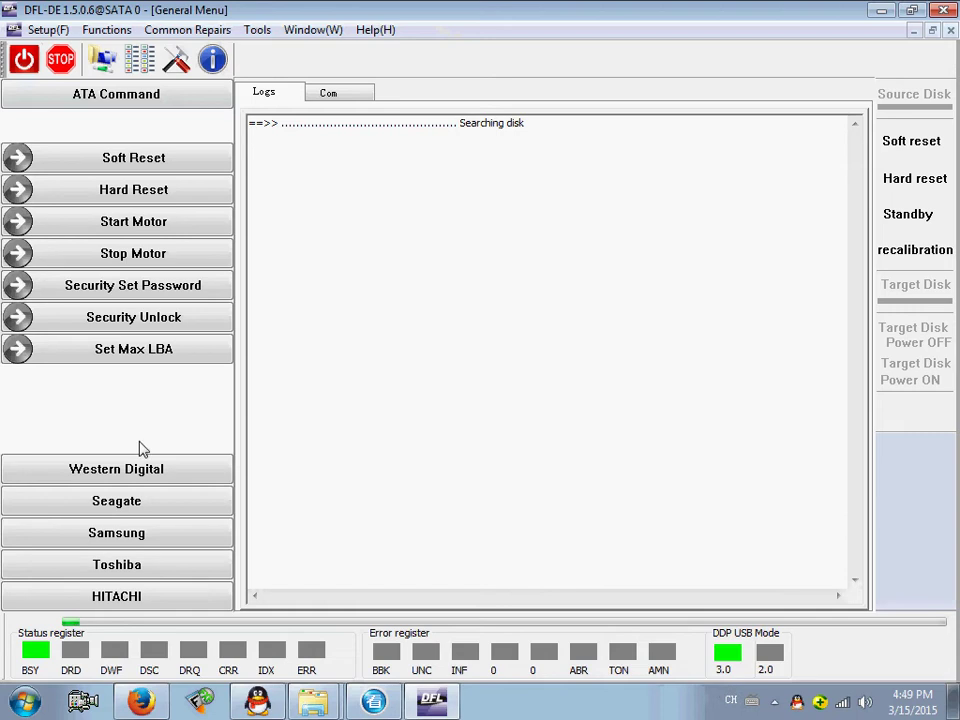
Step: Look through the Western Digital, Seagate, Samsung, Toshiba and HITACHI command groups, ending back on the ATA commands
click(150, 470)
click(154, 497)
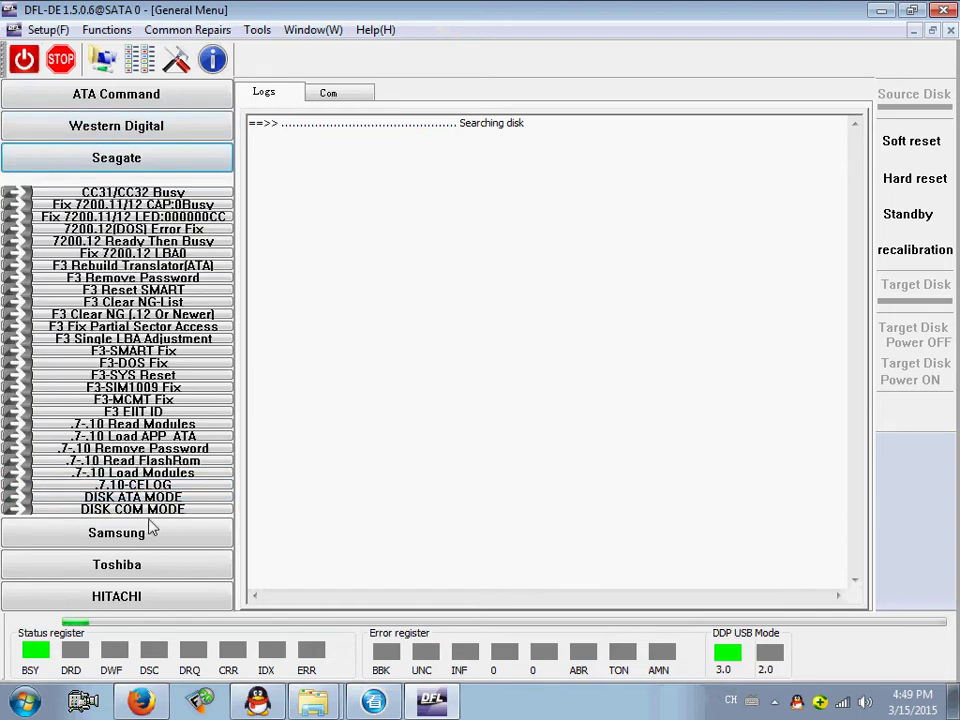
click(146, 536)
click(140, 572)
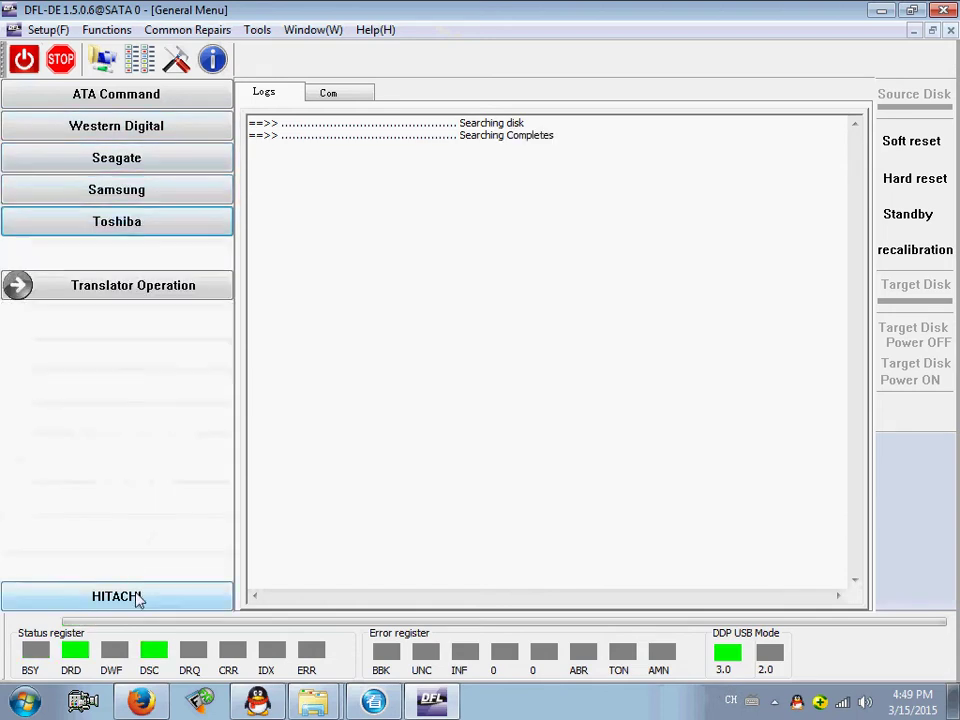
click(135, 597)
click(115, 107)
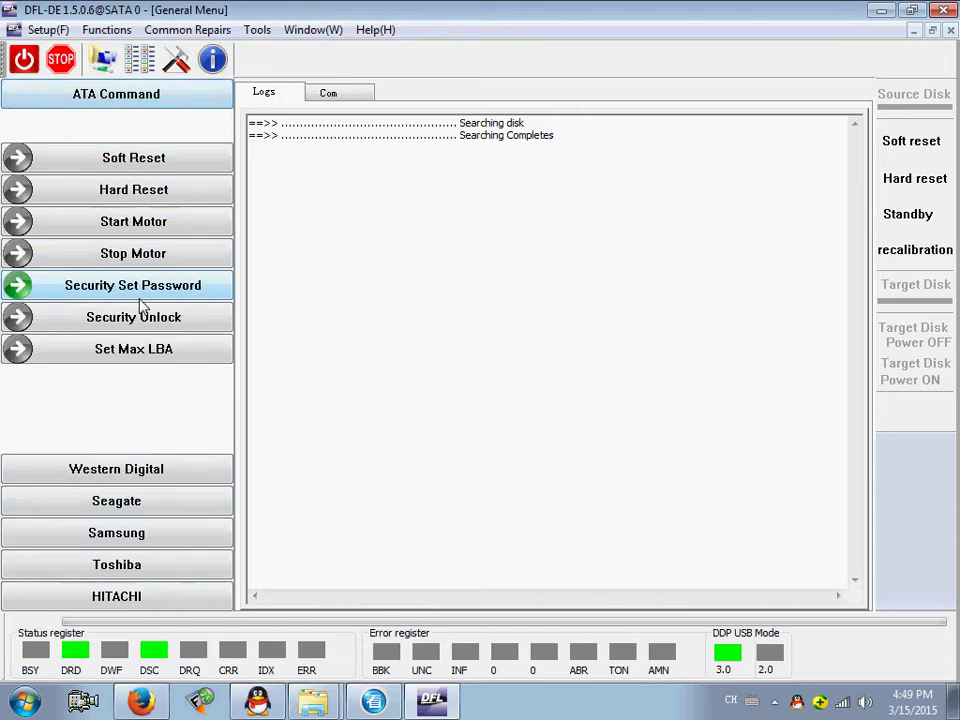
click(438, 213)
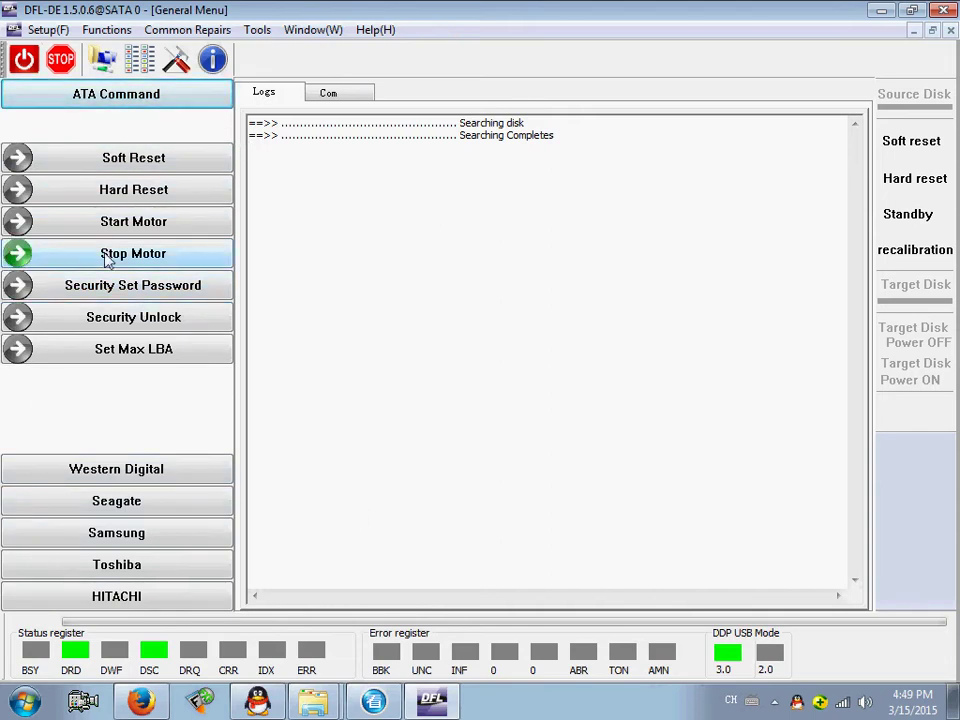
Step: Start a new project and open the task path selection for its task file
click(102, 60)
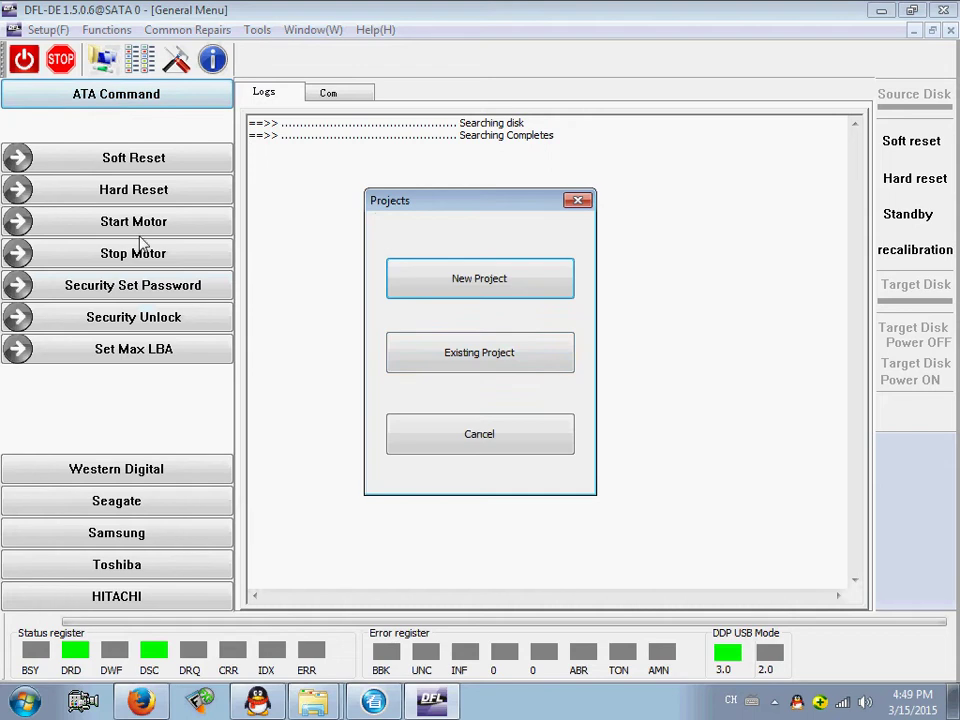
click(481, 285)
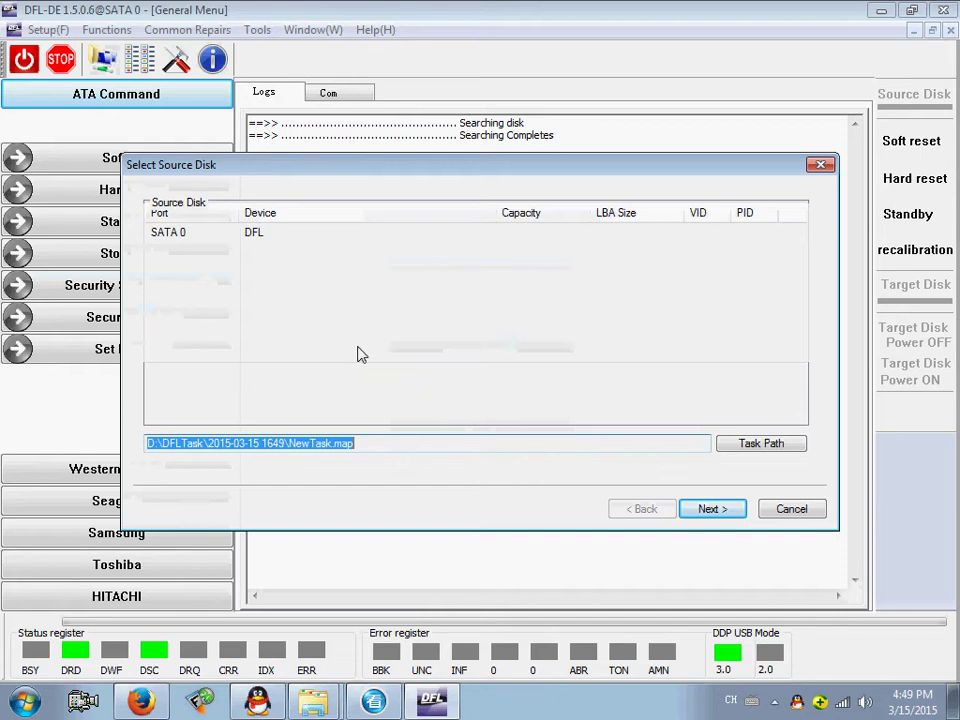
click(371, 445)
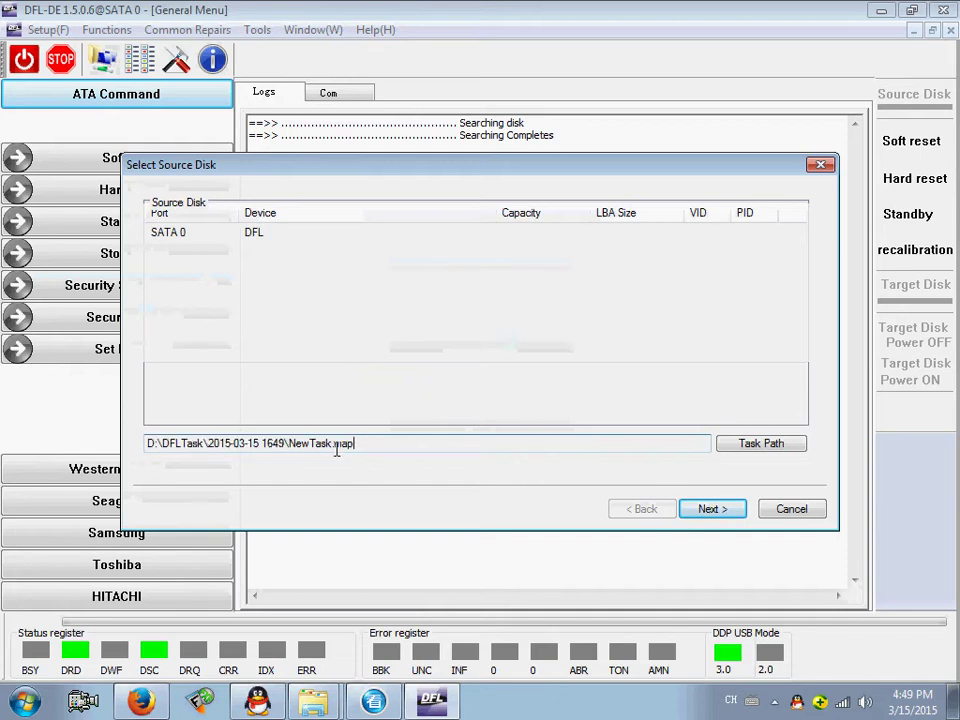
click(745, 443)
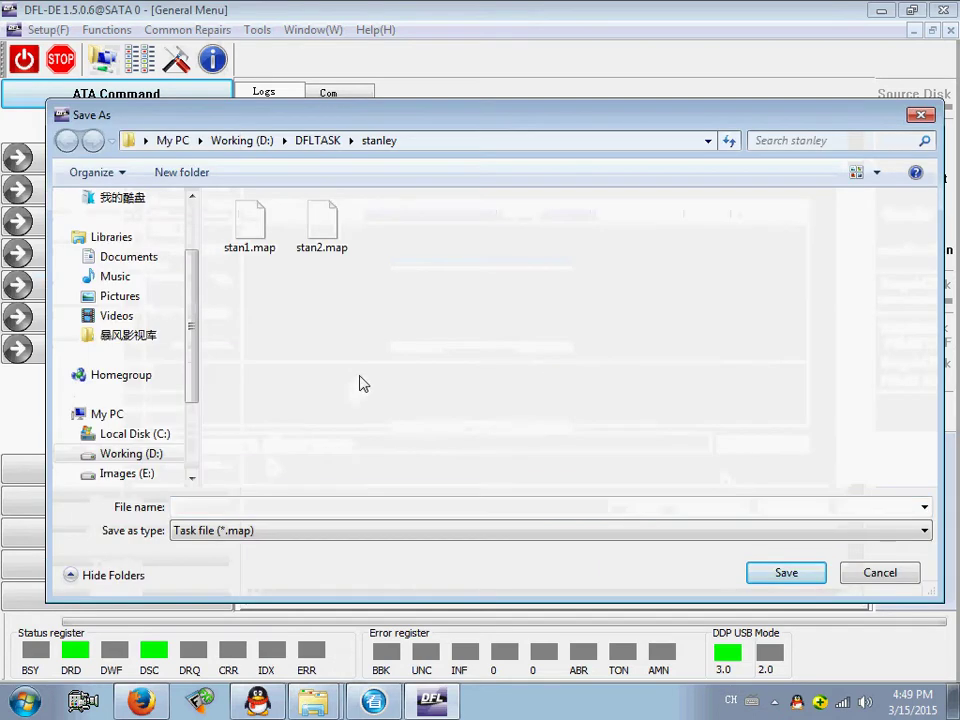
Step: Create a new folder in D:\DFLTASK named with the customer's full name
click(320, 142)
right_click(412, 236)
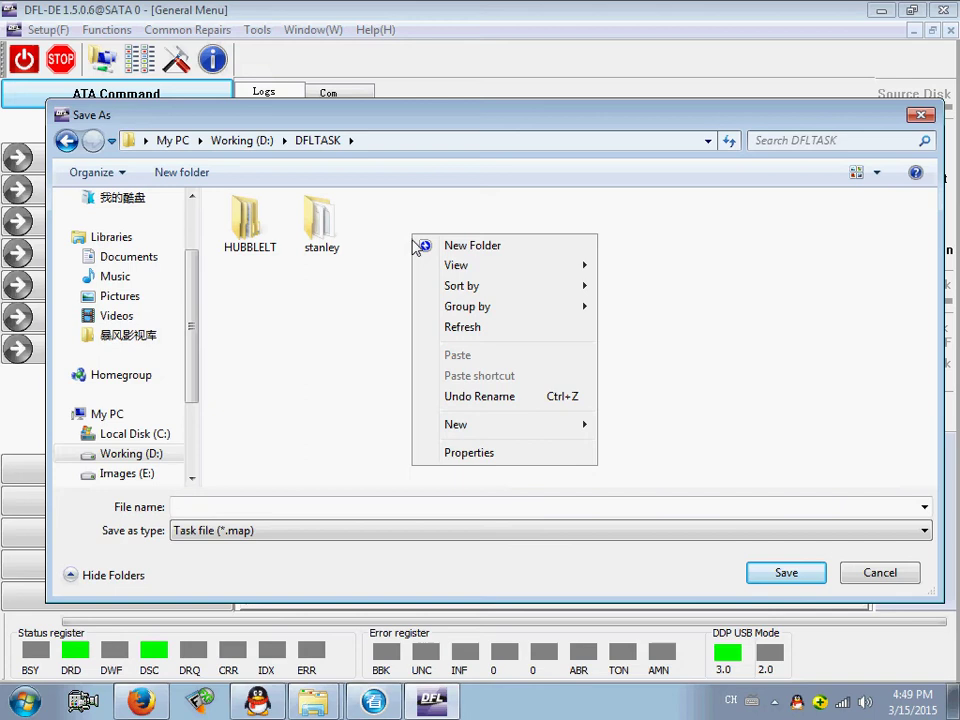
mouse_move(495, 315)
mouse_move(471, 426)
click(606, 422)
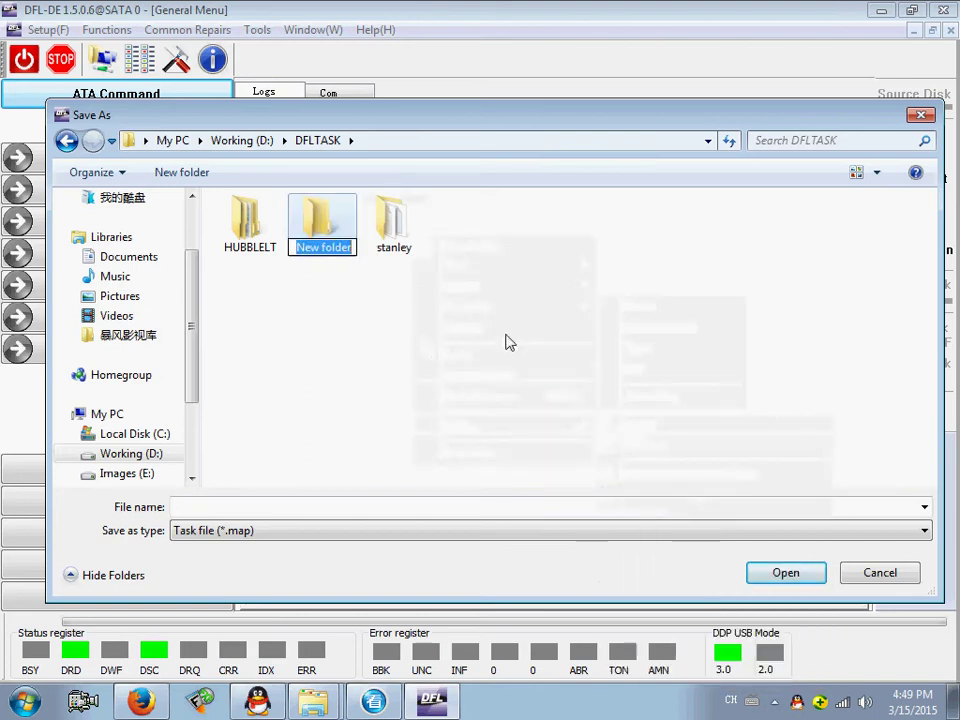
text(Joj)
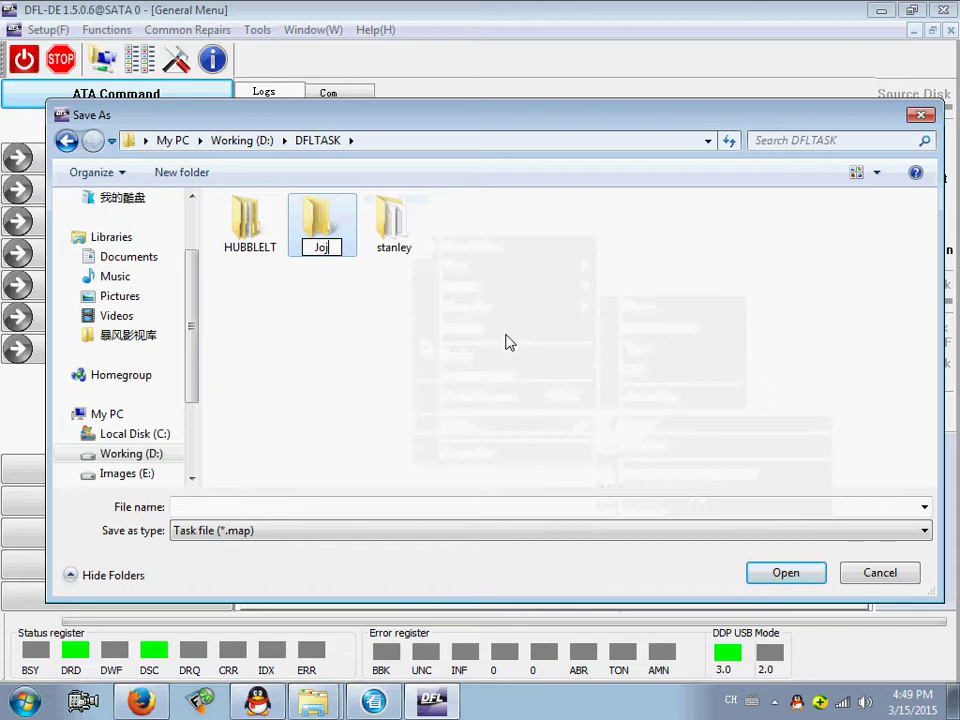
key(BackSpace)
text(hn Smith)
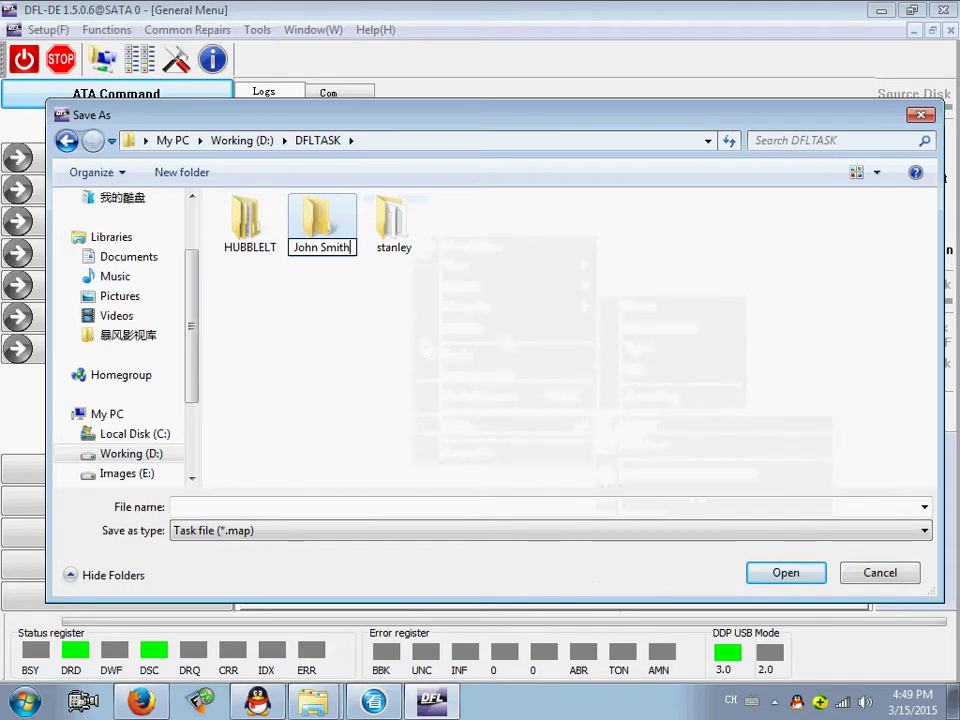
Step: Save the task file inside the customer's folder, named with the customer's surname followed by "-1"
double_click(343, 250)
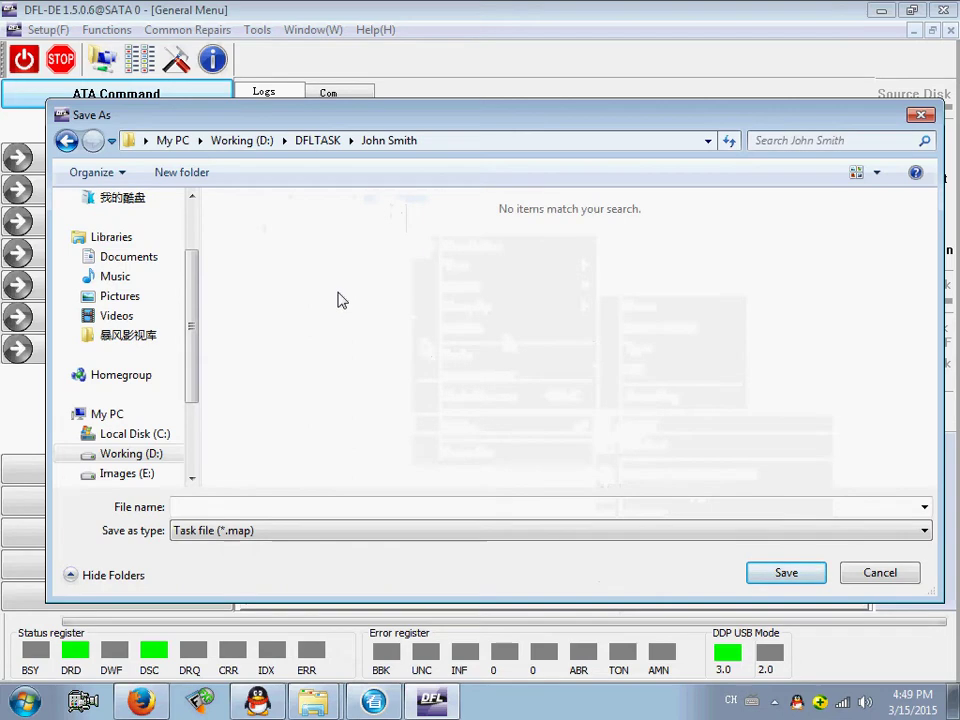
click(230, 509)
text(smith)
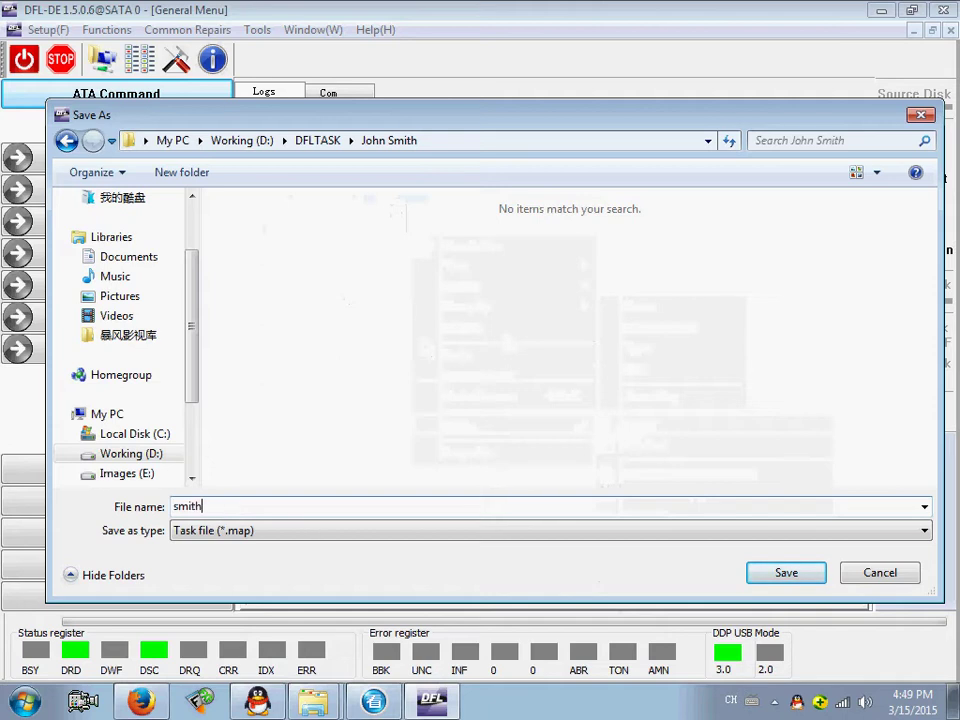
text(-1)
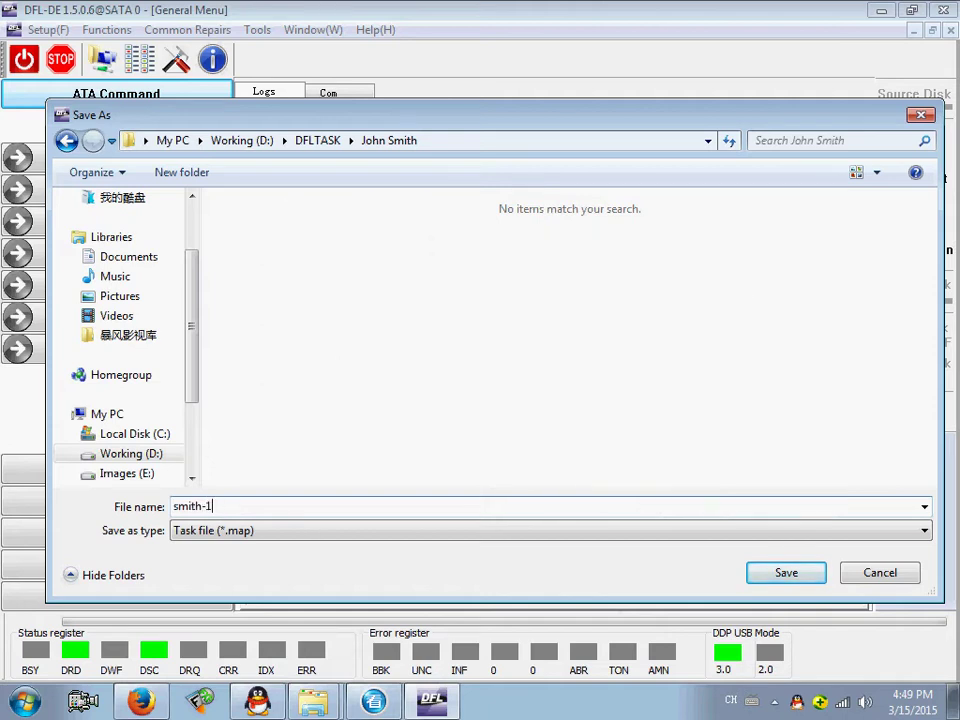
click(775, 578)
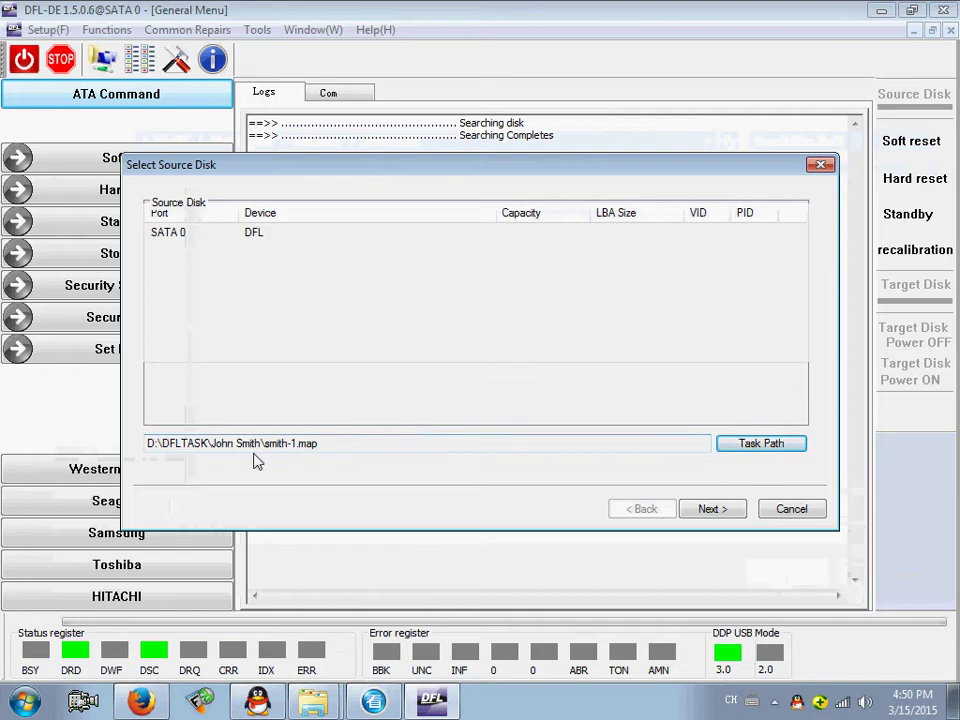
Step: Set the project to Disk Imaging with Image To File as the target and finish the project setup
click(700, 508)
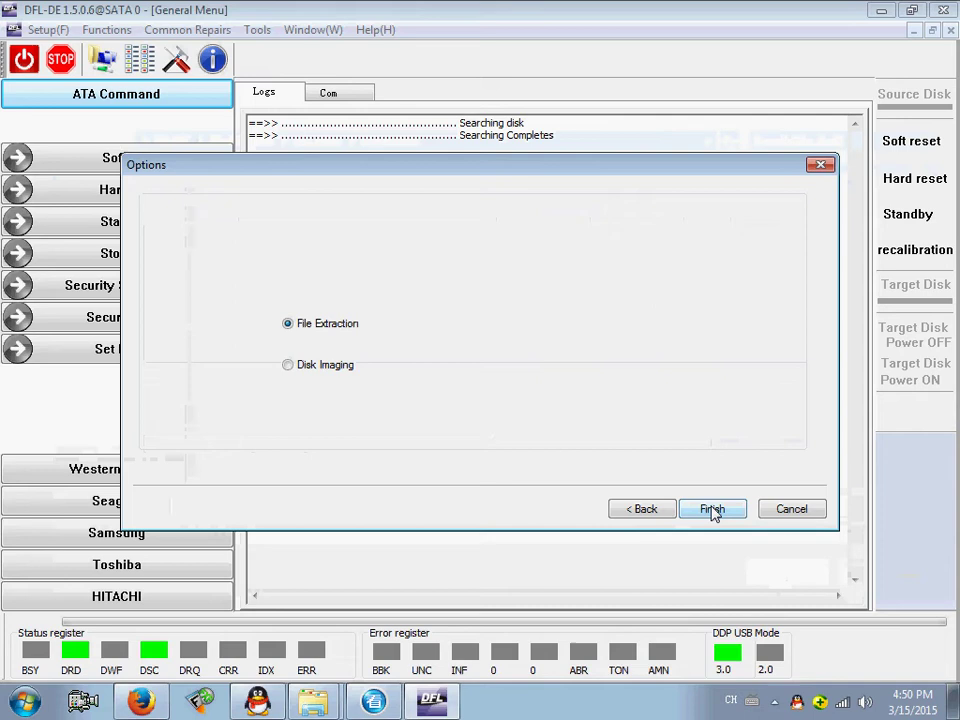
click(320, 366)
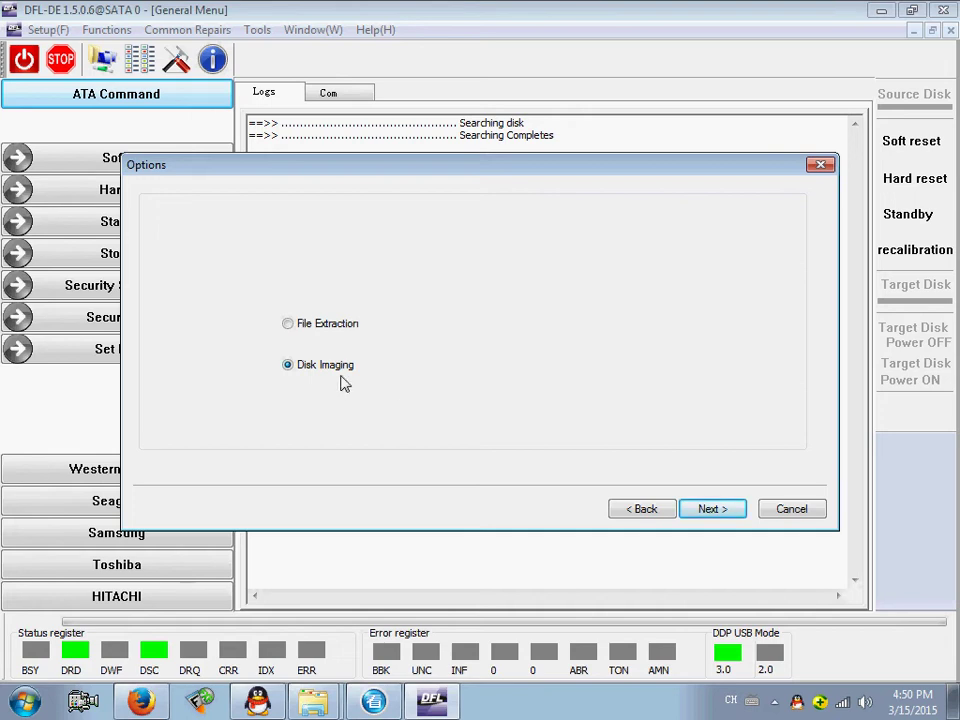
click(713, 509)
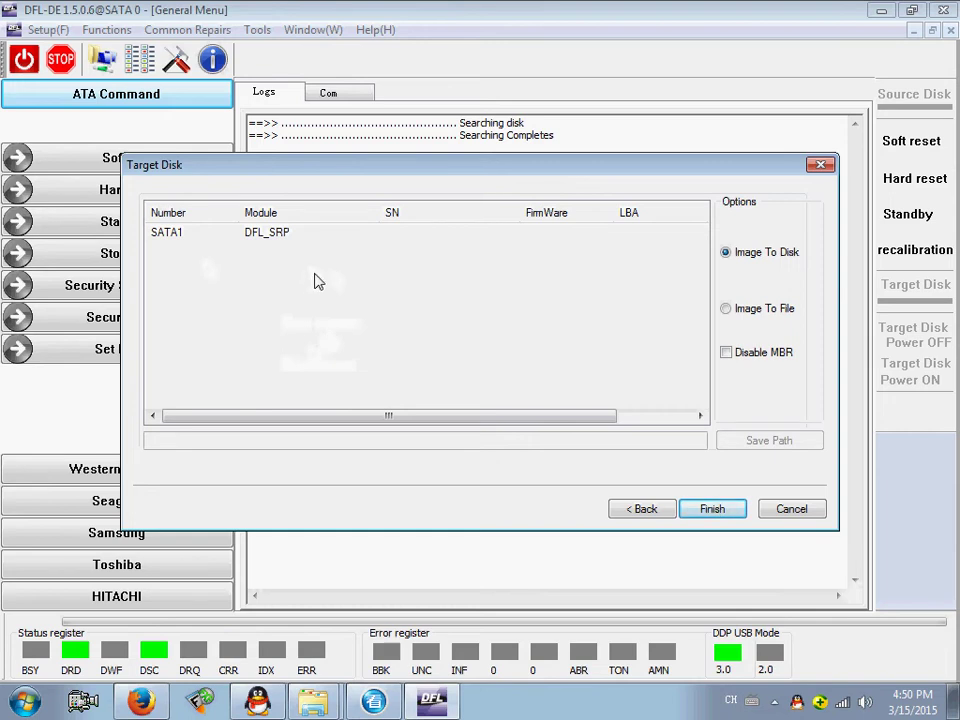
click(738, 311)
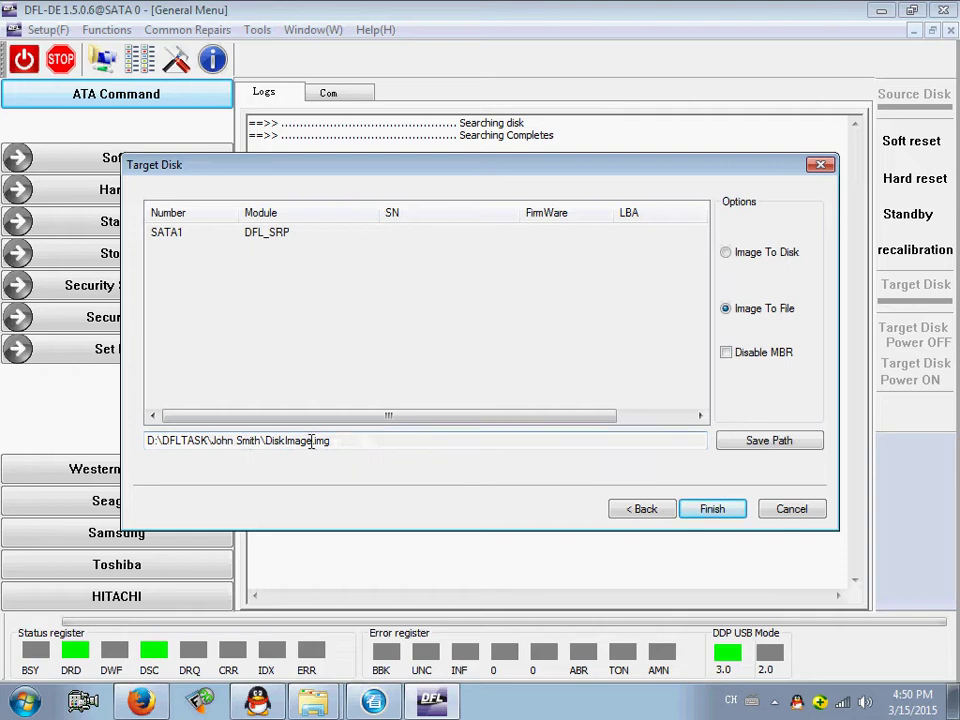
click(718, 512)
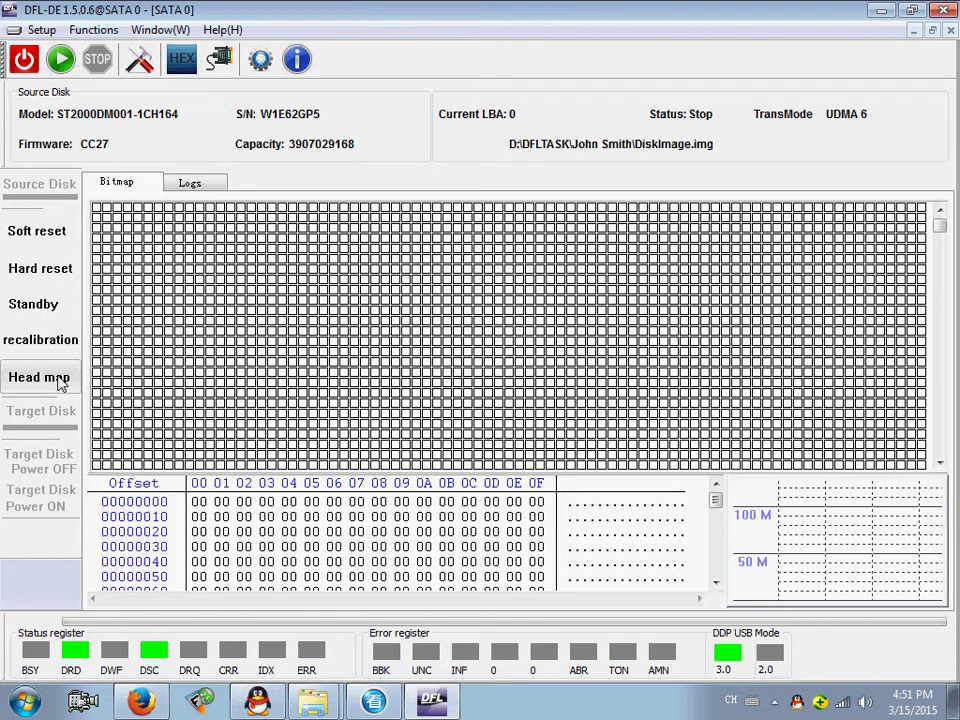
Step: Build the source disk's head map using the Seagate 7200.12 family and show the logs
click(40, 378)
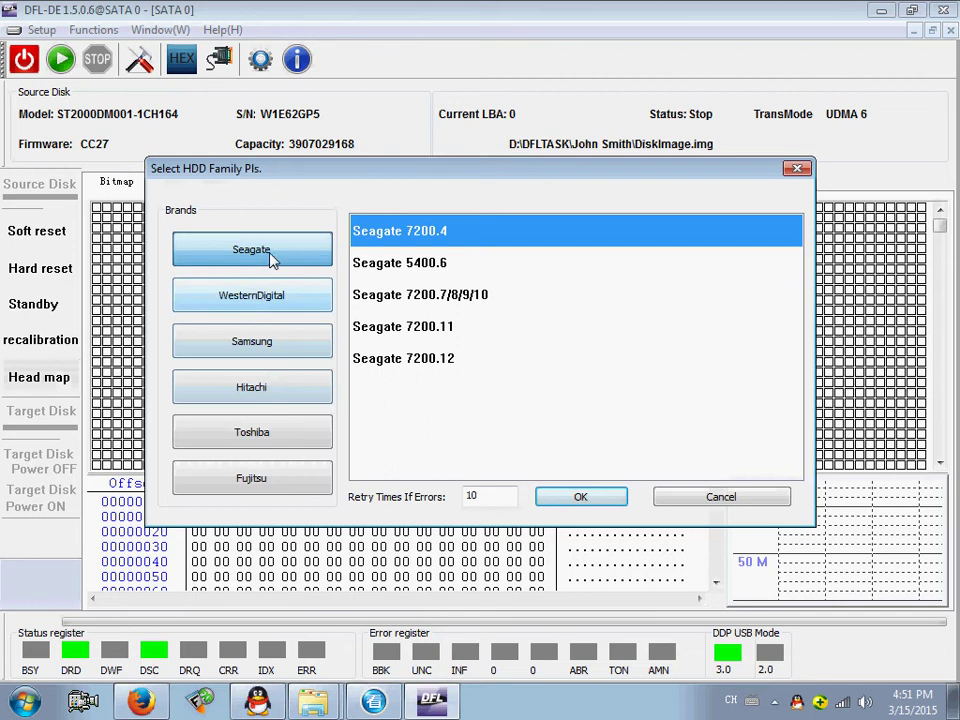
click(431, 272)
click(437, 300)
click(441, 328)
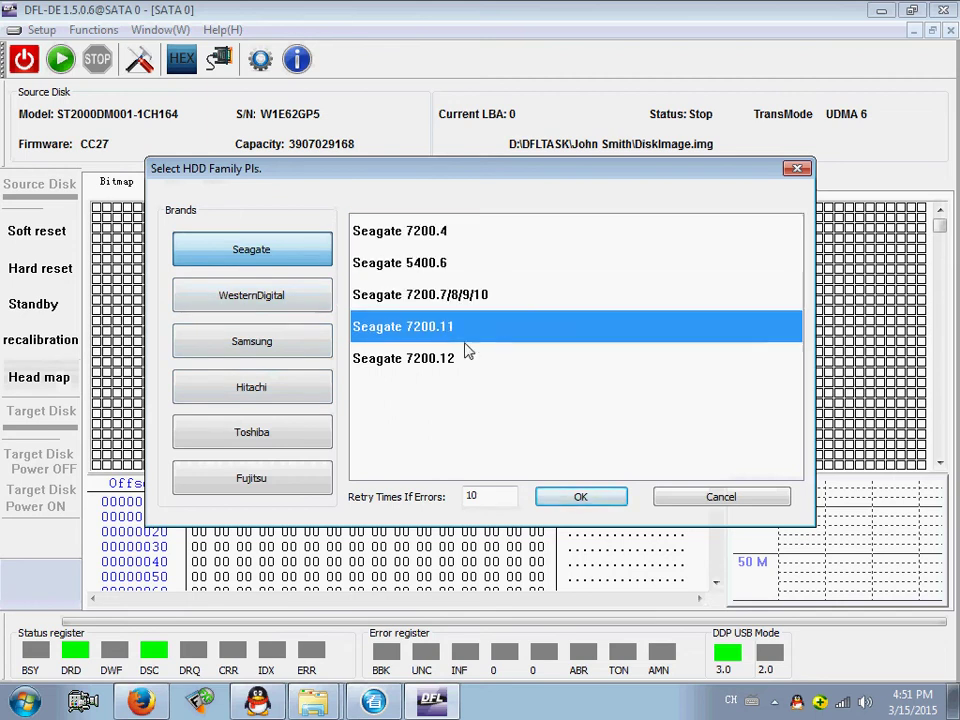
click(455, 360)
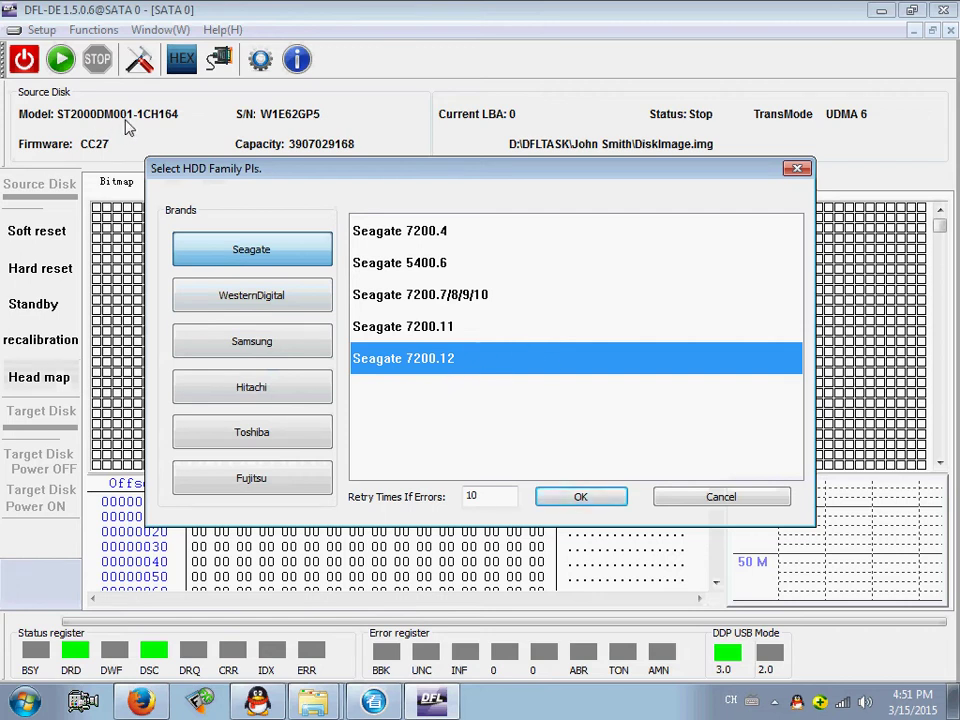
click(614, 492)
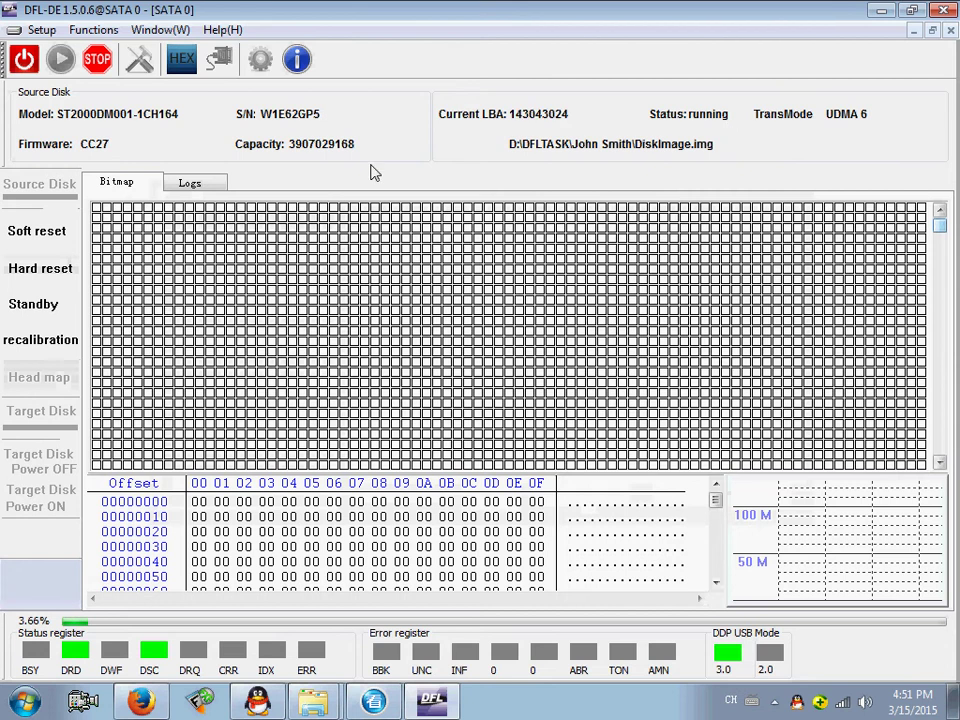
click(193, 183)
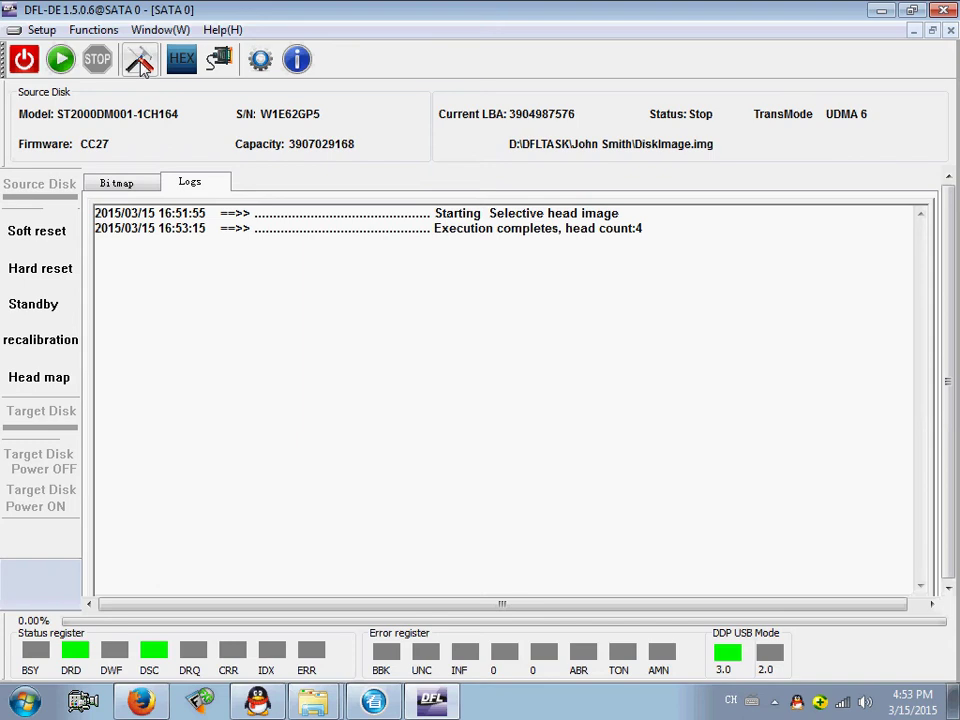
Step: Open the imaging settings and review the pass count choices, basic settings, read modes, error handling and bitmap marking options
click(141, 62)
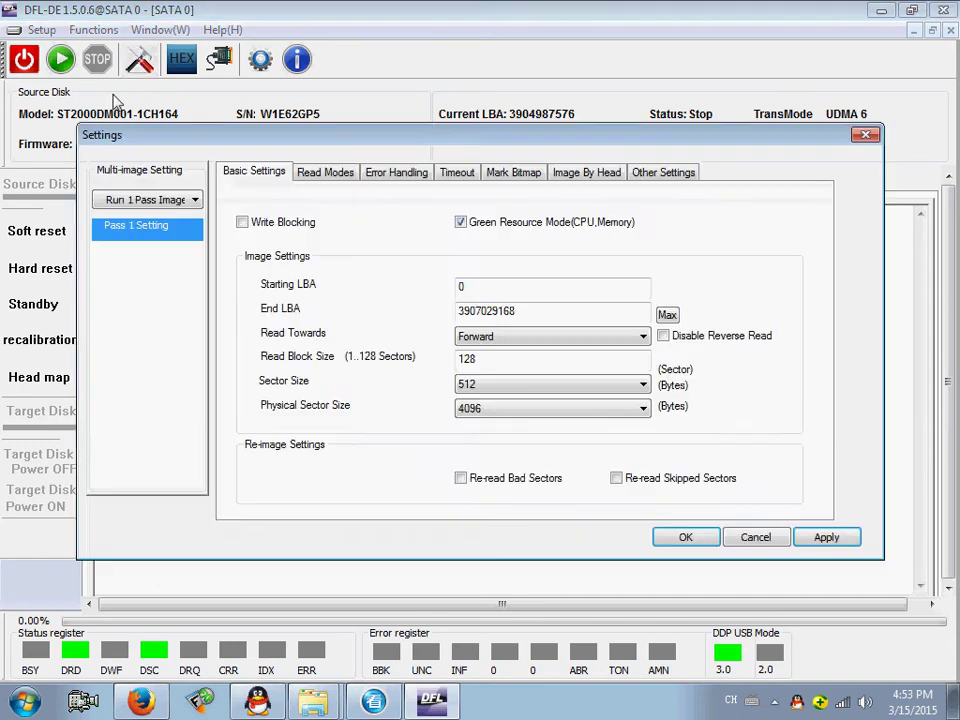
drag(384, 146, 380, 152)
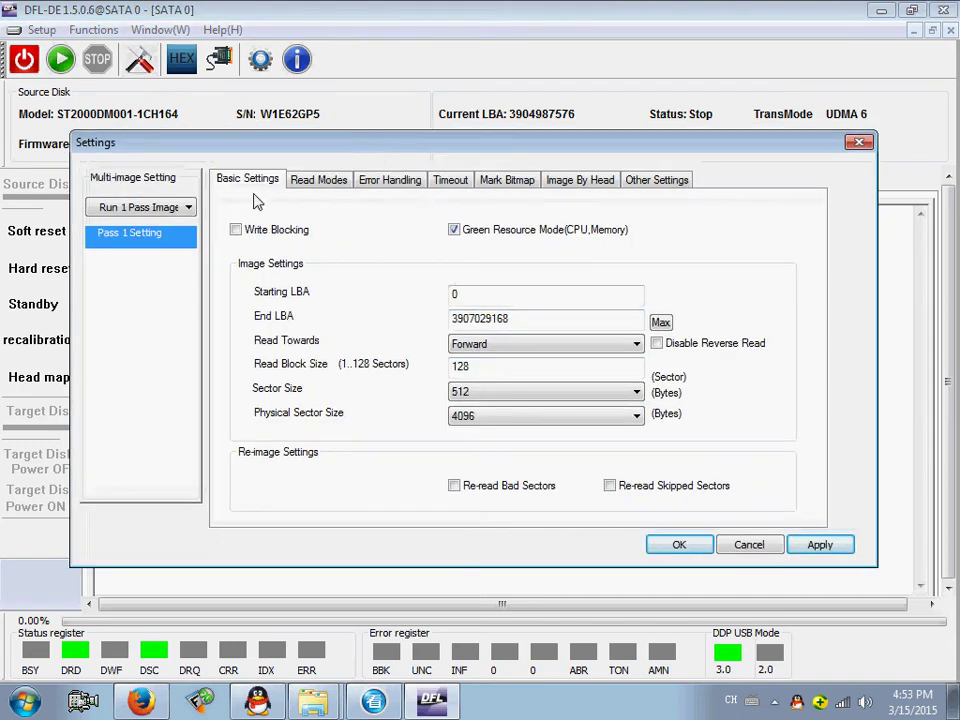
click(189, 207)
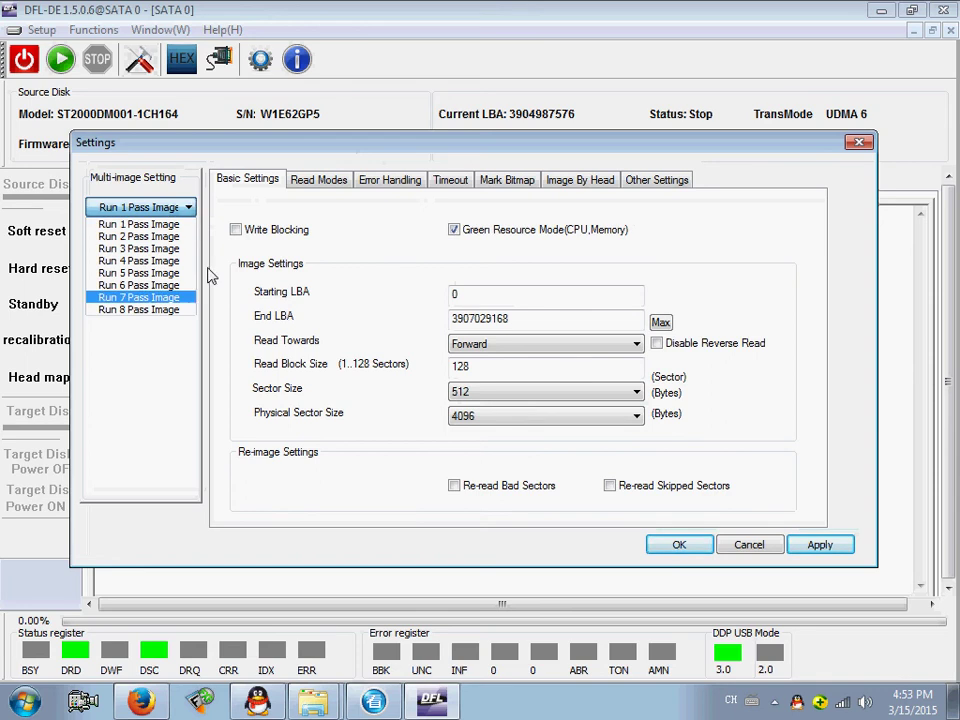
click(295, 282)
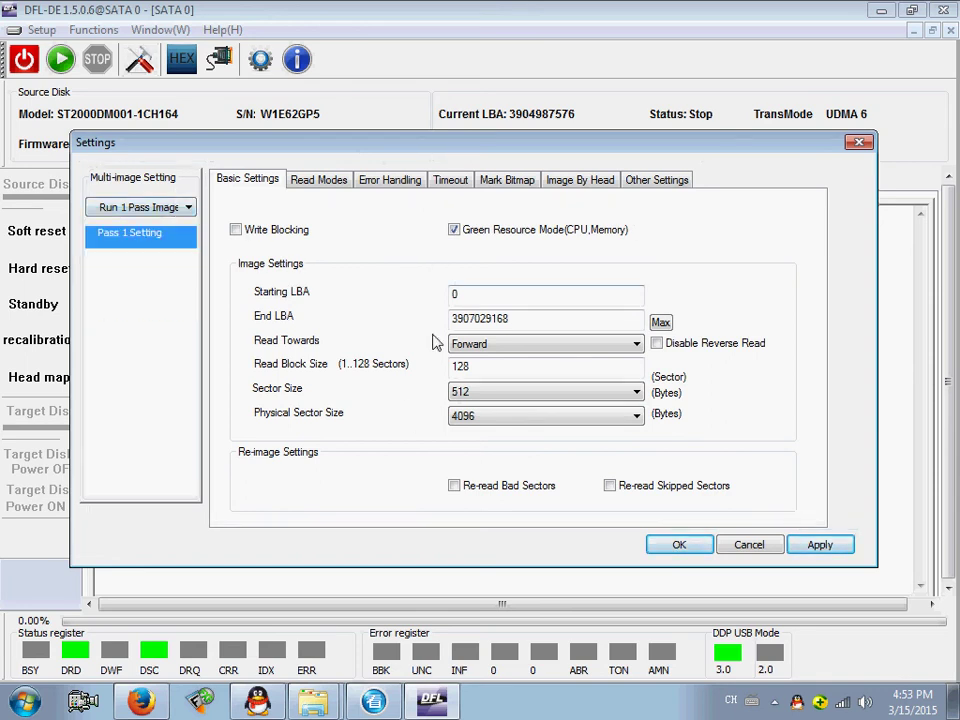
click(302, 186)
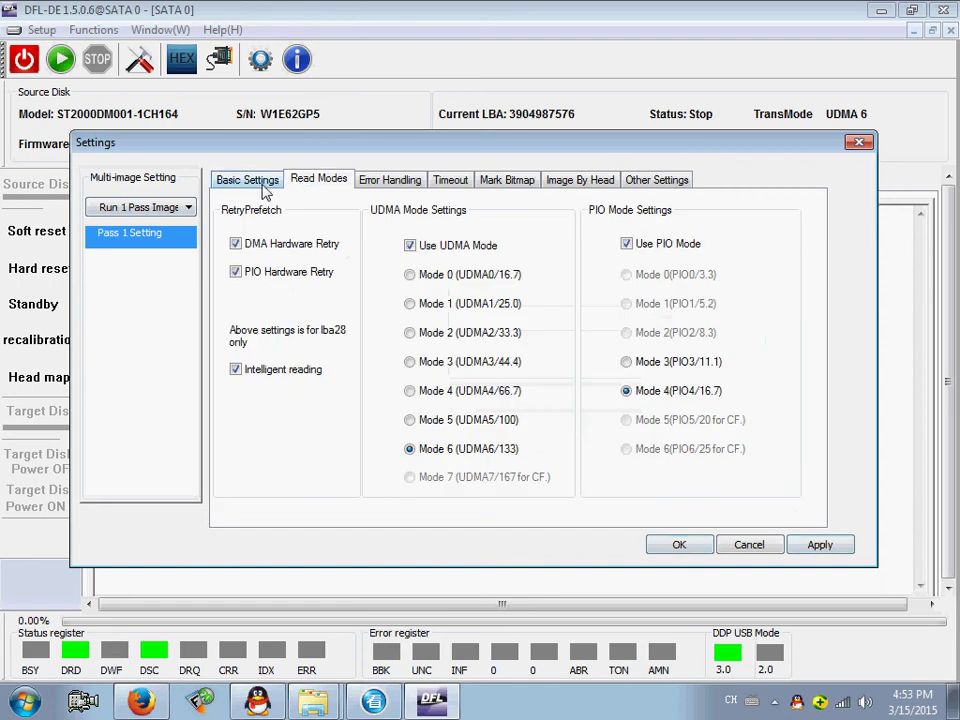
click(266, 188)
click(360, 186)
click(318, 182)
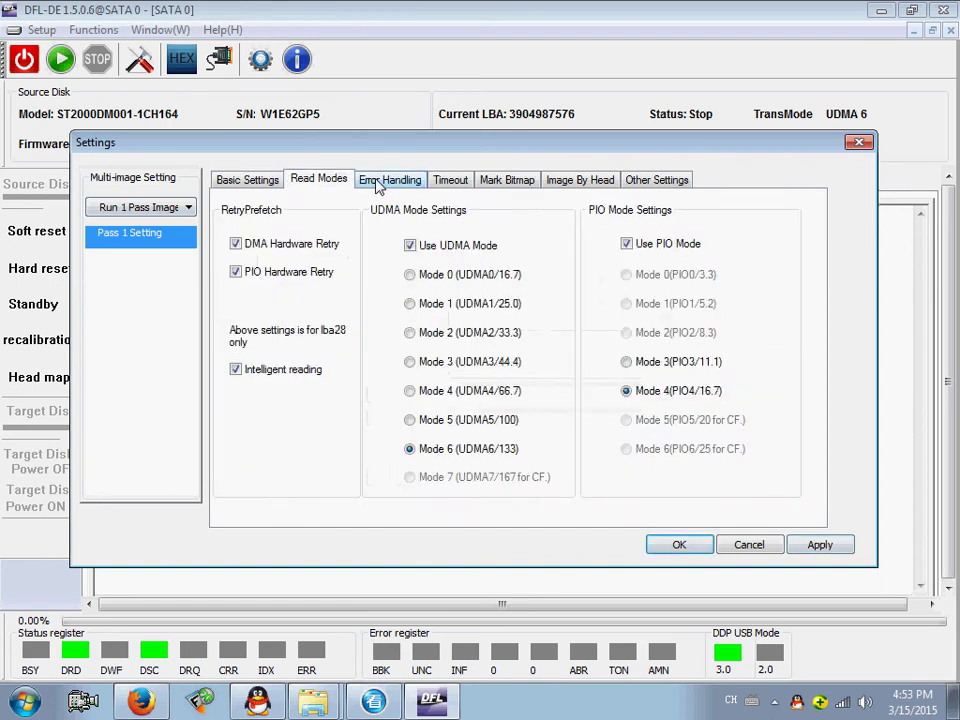
click(392, 182)
click(525, 181)
Step: Enable selective head imaging for Head 0, Head 2 and Head 3, leaving out Head 1, and accept the settings
click(570, 183)
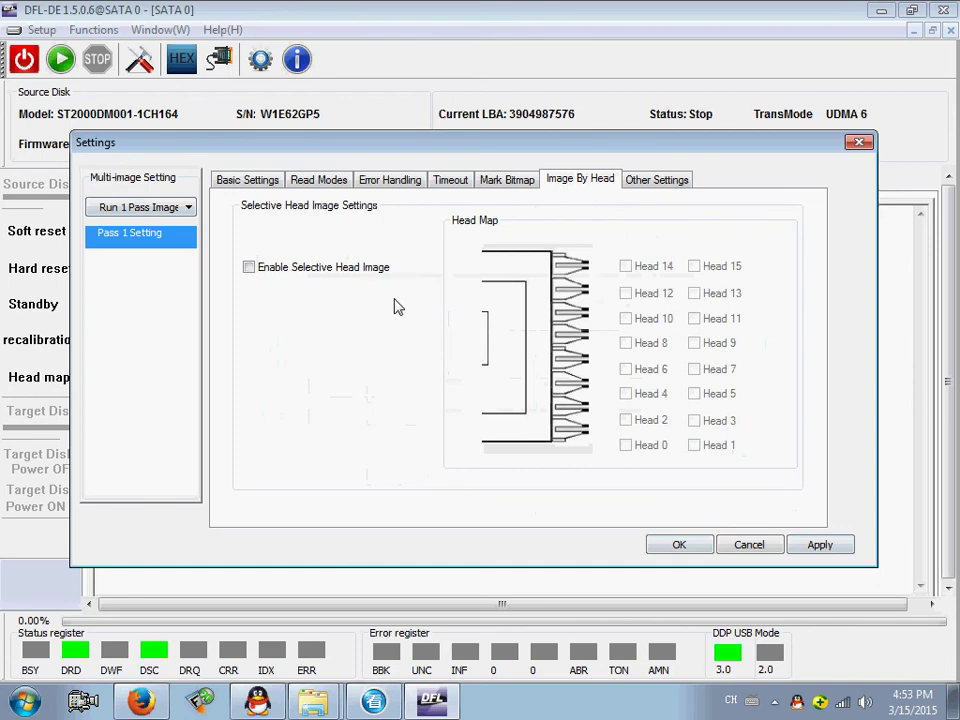
click(248, 267)
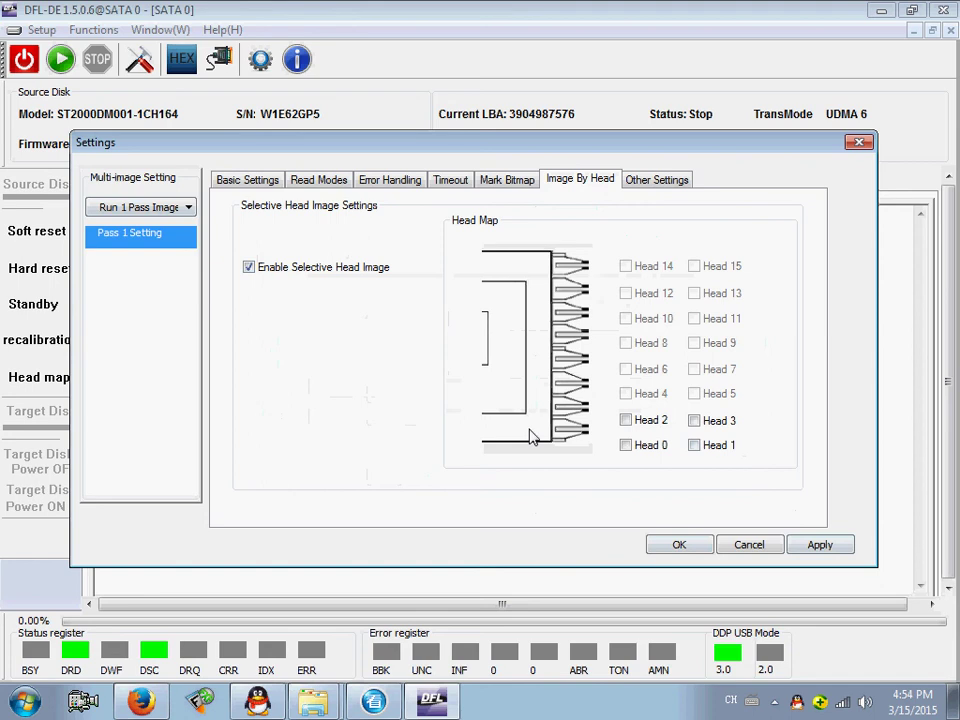
click(694, 446)
click(694, 446)
click(625, 421)
click(627, 448)
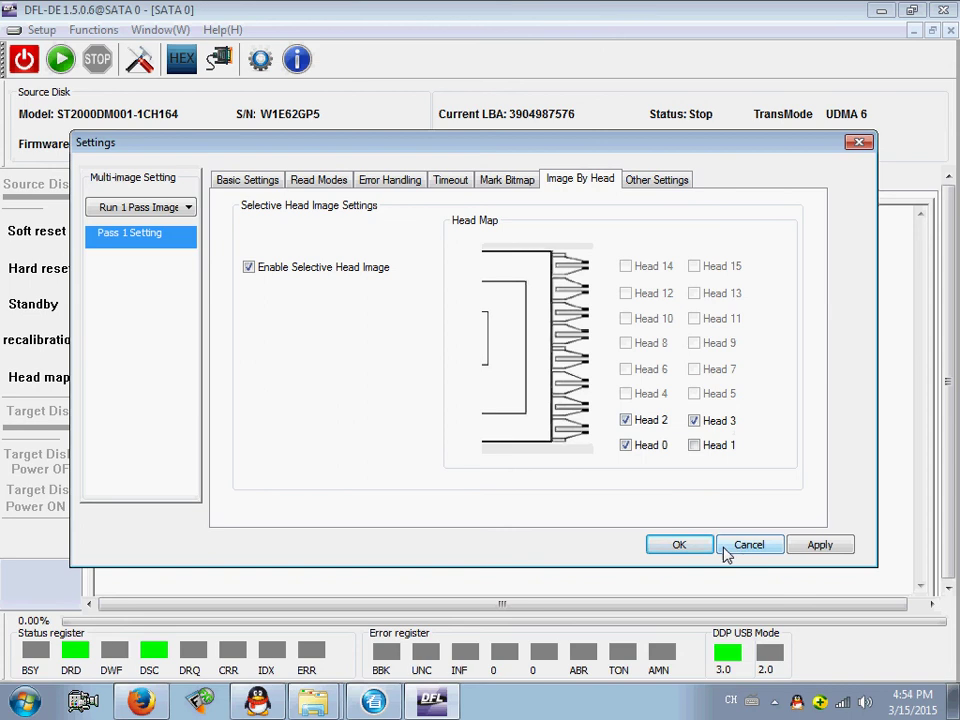
click(677, 545)
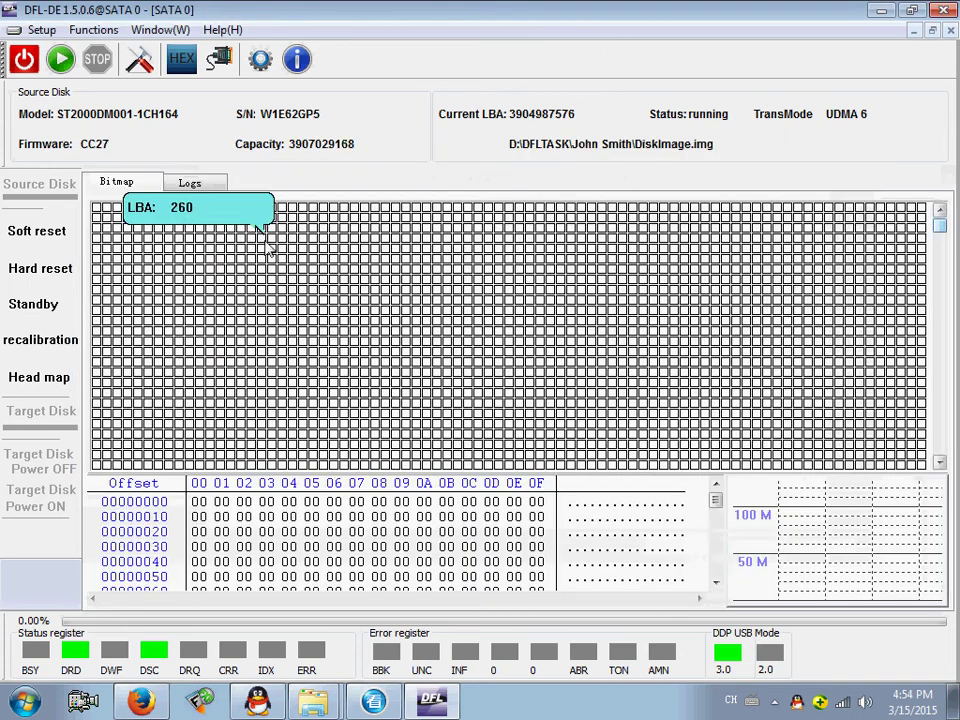
Step: Start imaging the source disk and enlarge the hex data and speed graph area beneath the sector bitmap
click(60, 60)
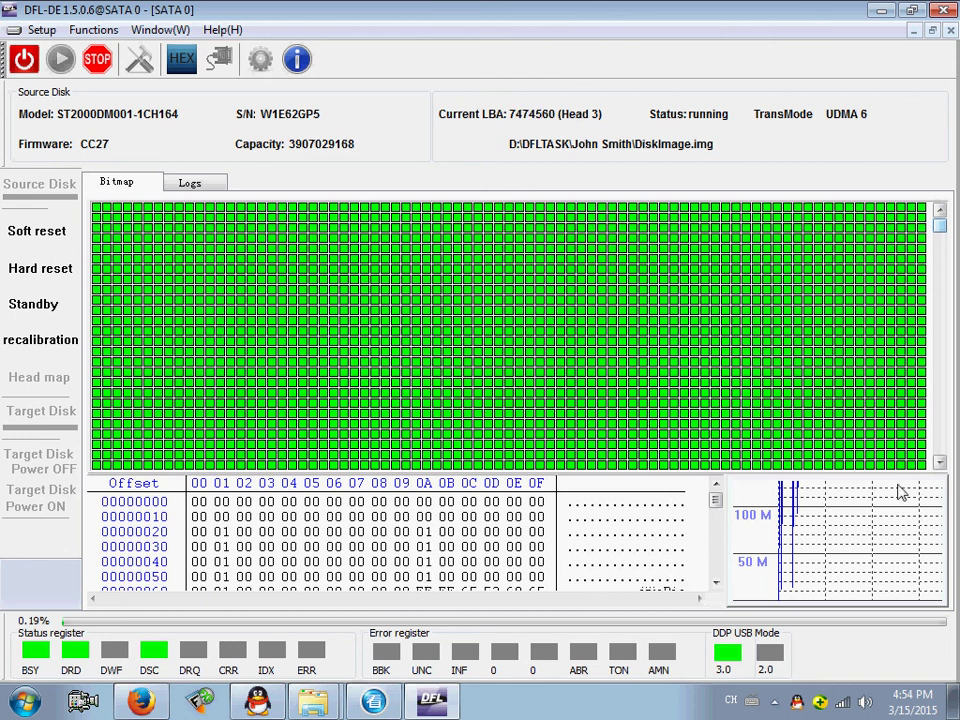
drag(790, 473, 764, 266)
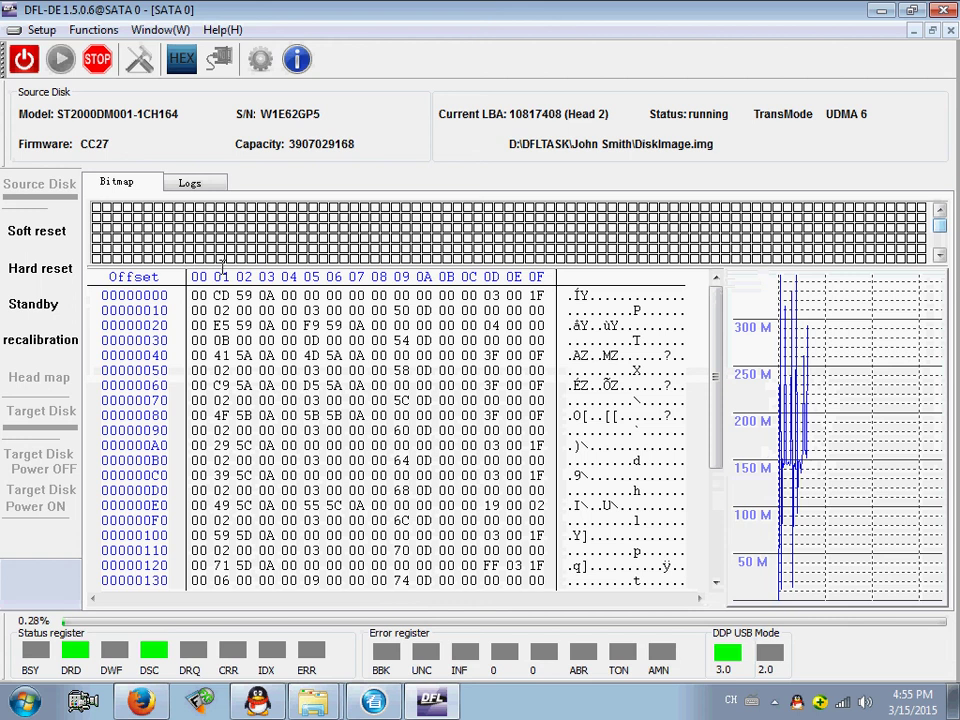
drag(267, 266, 260, 350)
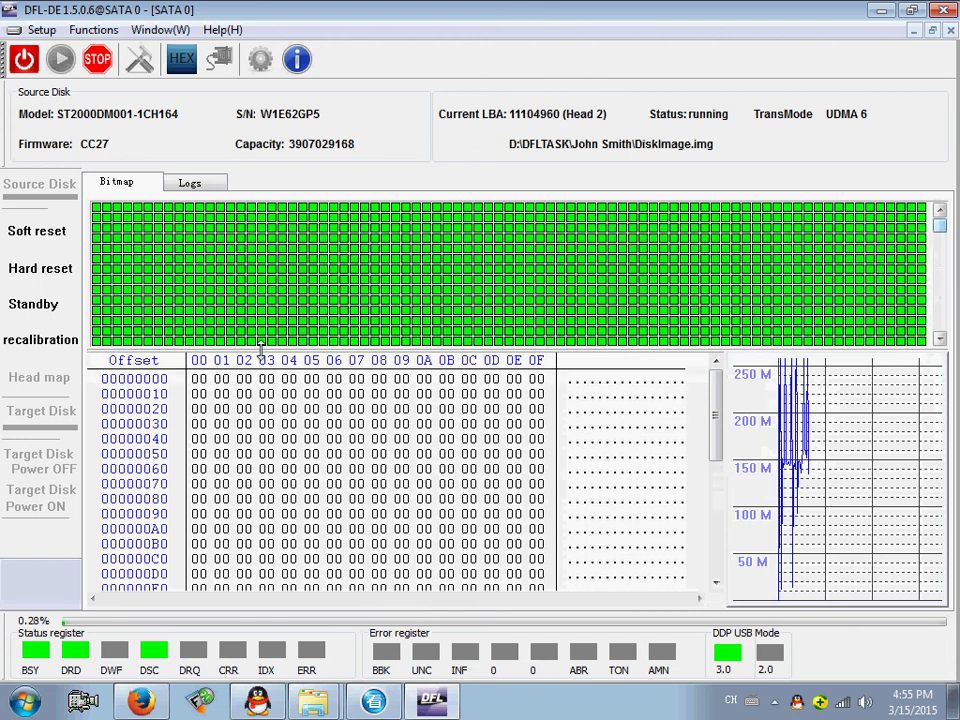